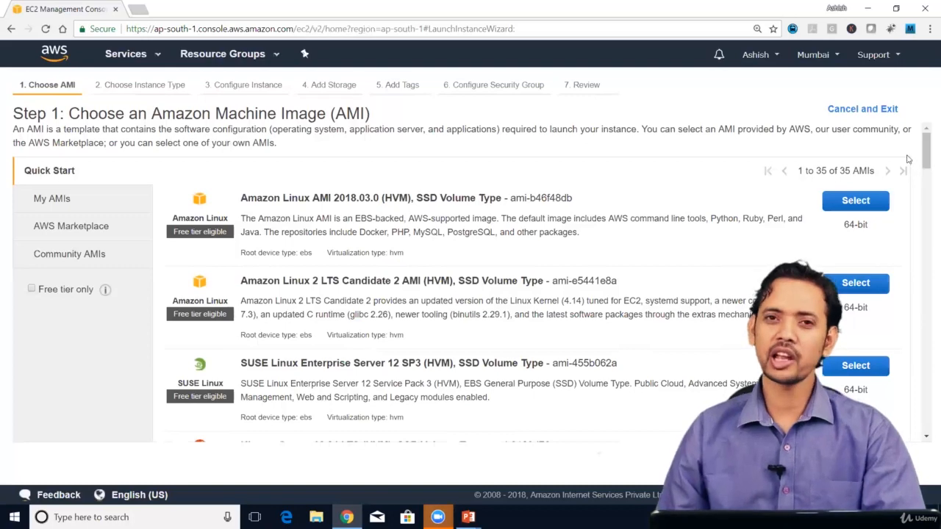
Browse the available machine images under Quick Start, My AMIs, AWS Marketplace and Community AMIs
left_click_drag(926, 151, 925, 174)
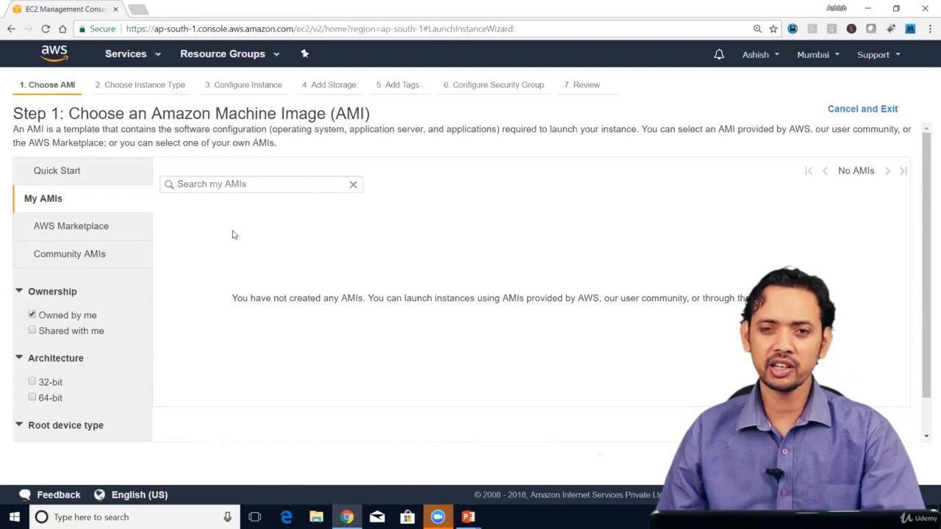
left_click(89, 227)
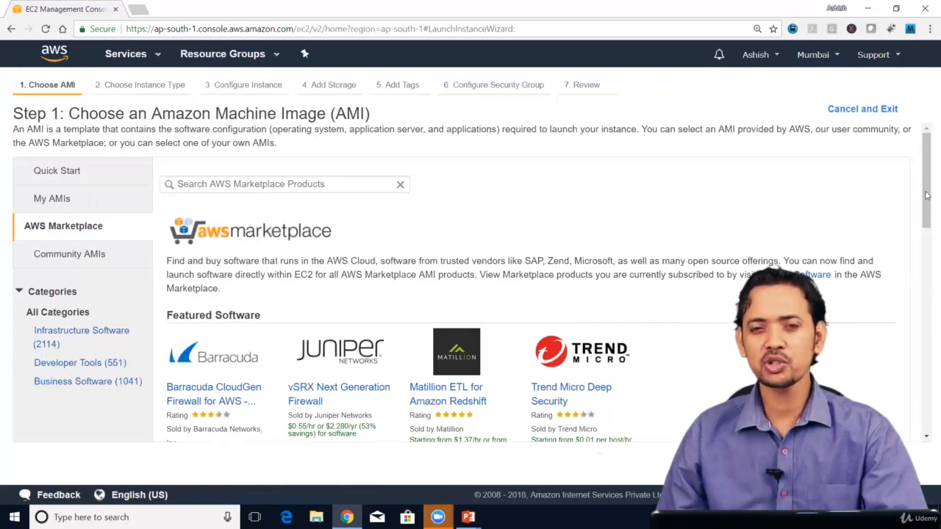
left_click_drag(926, 221, 926, 242)
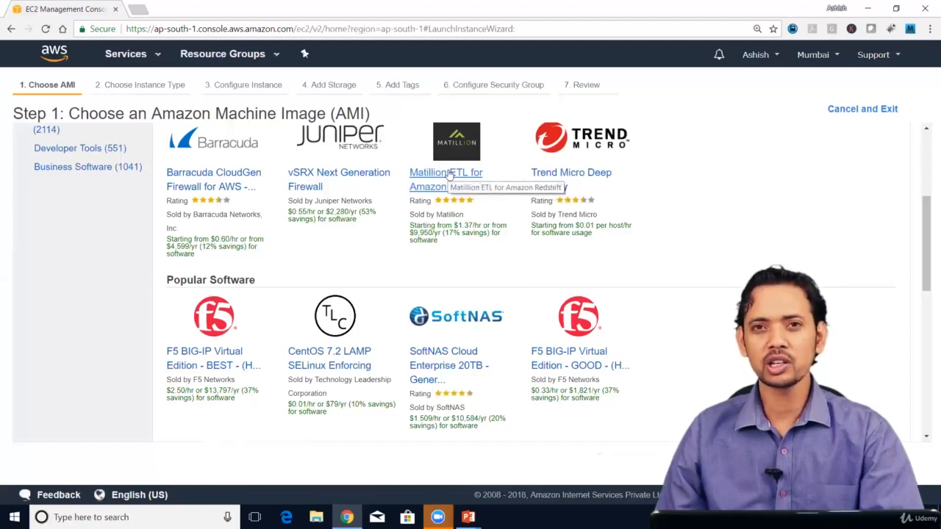
scroll(474, 269, "down", 2)
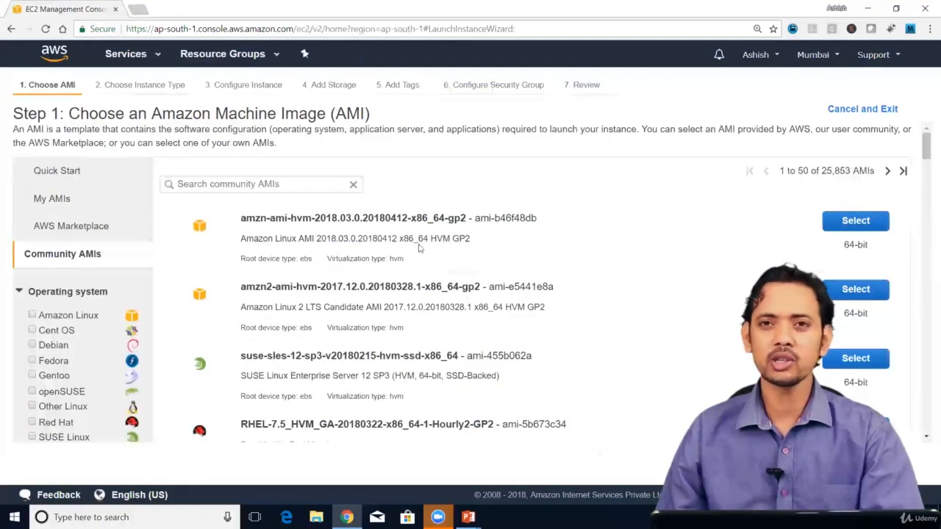
scroll(927, 151, "down", 5)
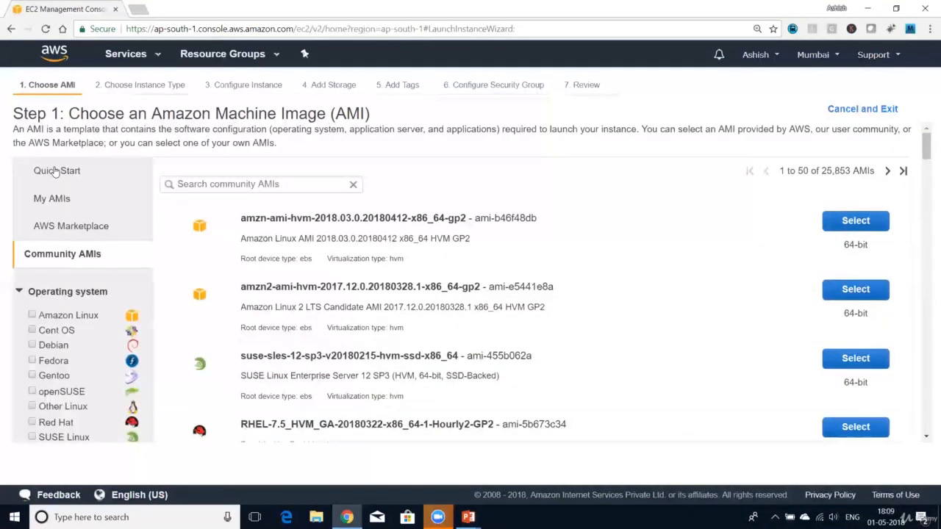
Choose Amazon Linux AMI 2018.03.0 (HVM) from the Quick Start images and continue to the instance details with the t2.micro type
left_click(65, 171)
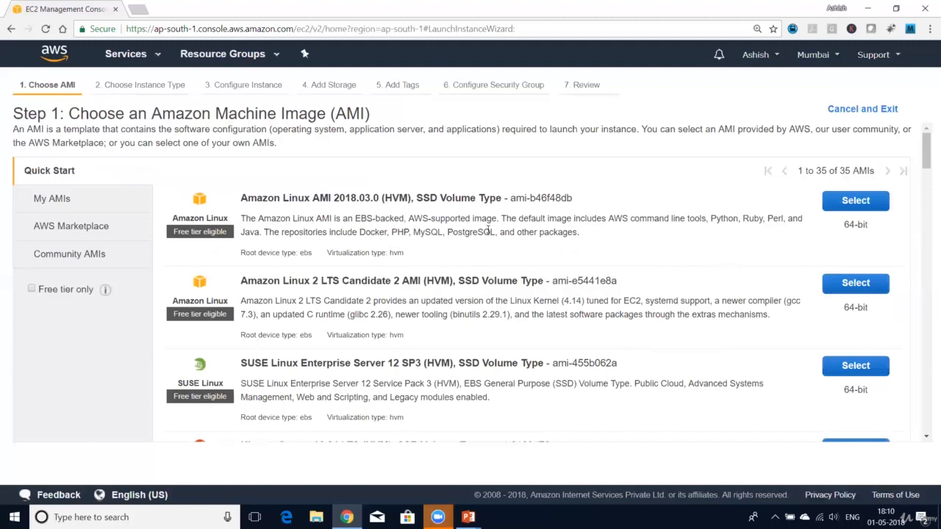
left_click(854, 200)
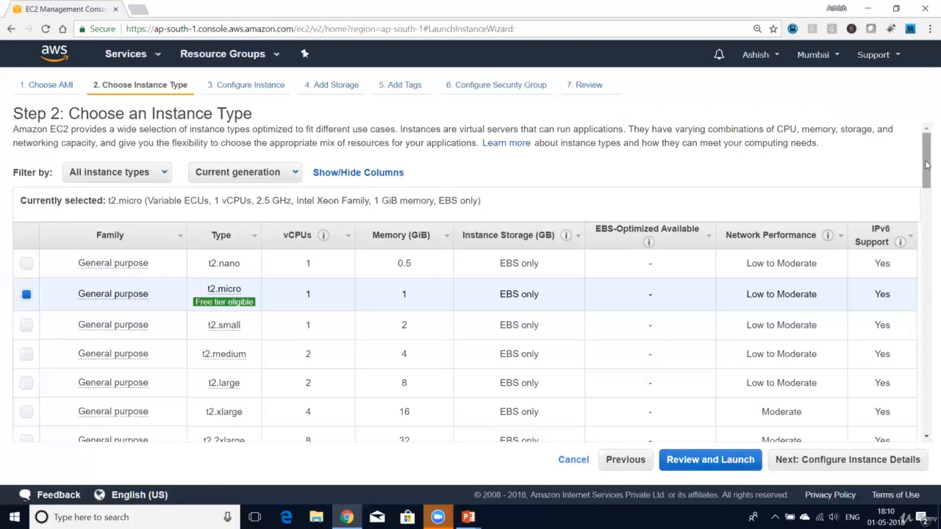
left_click_drag(926, 165, 926, 191)
scroll(447, 268, "up", 2)
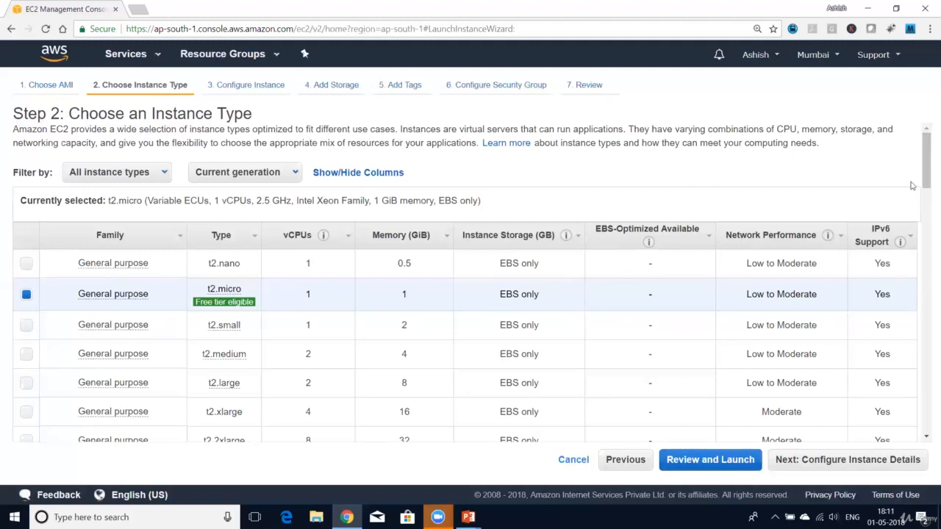
left_click(847, 459)
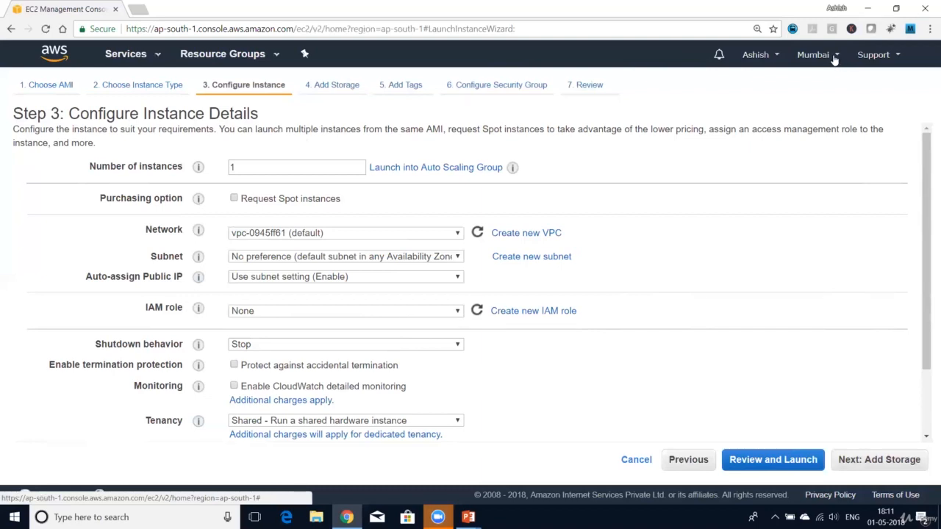
left_click(234, 200)
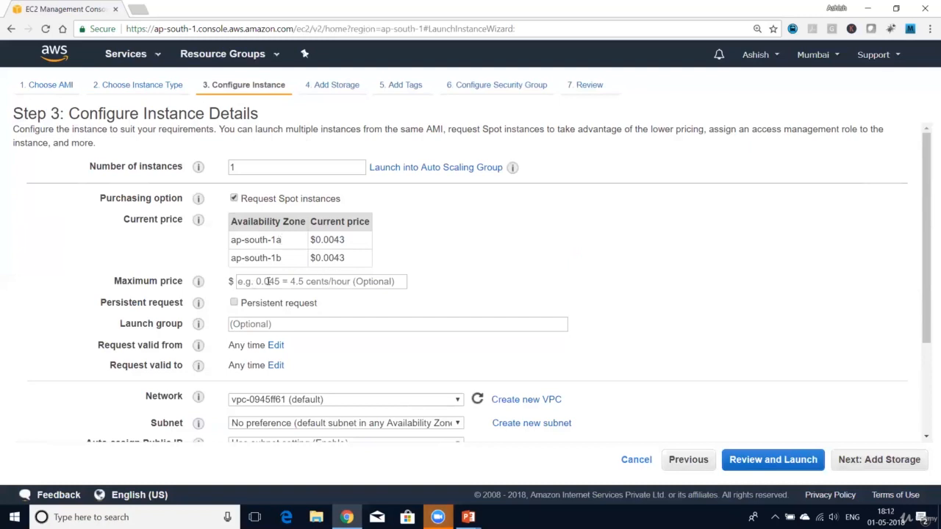
left_click(270, 281)
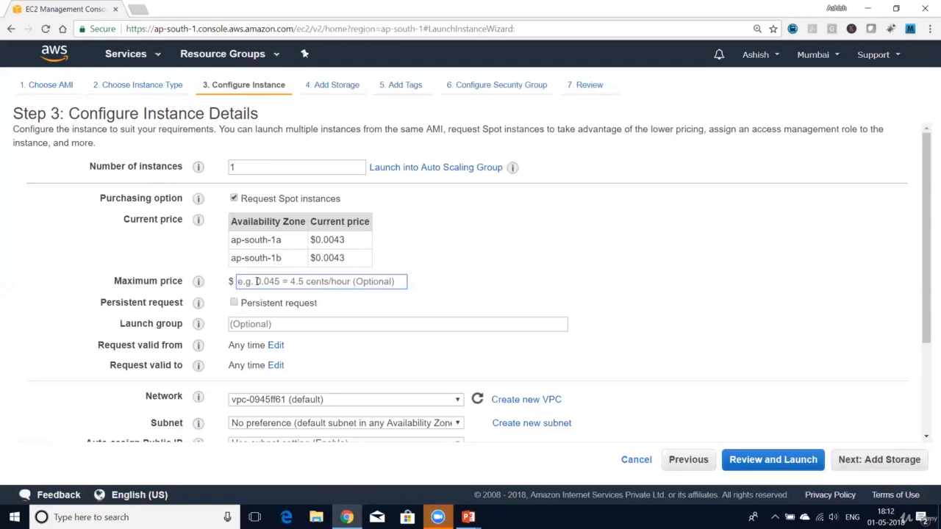
left_click(235, 199)
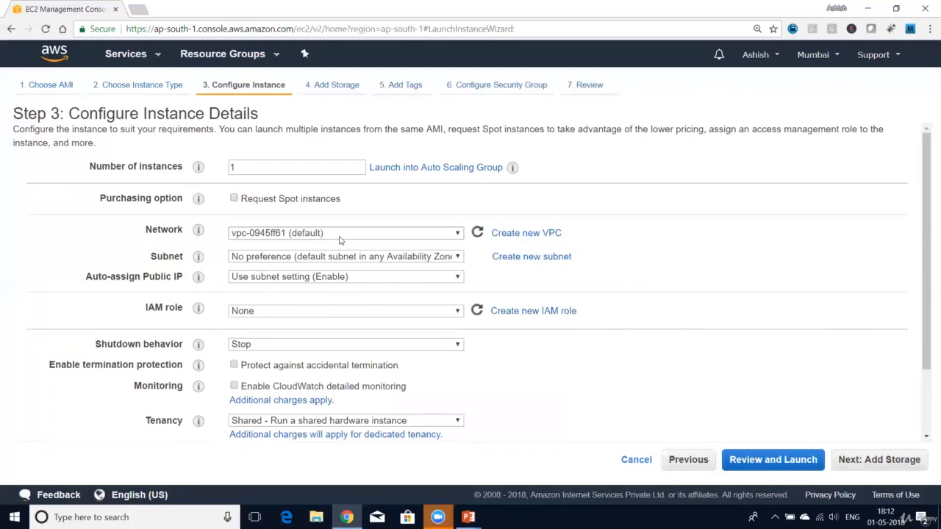
Keep the default VPC as the network and set the subnet to the default one in ap-south-1a
left_click(386, 235)
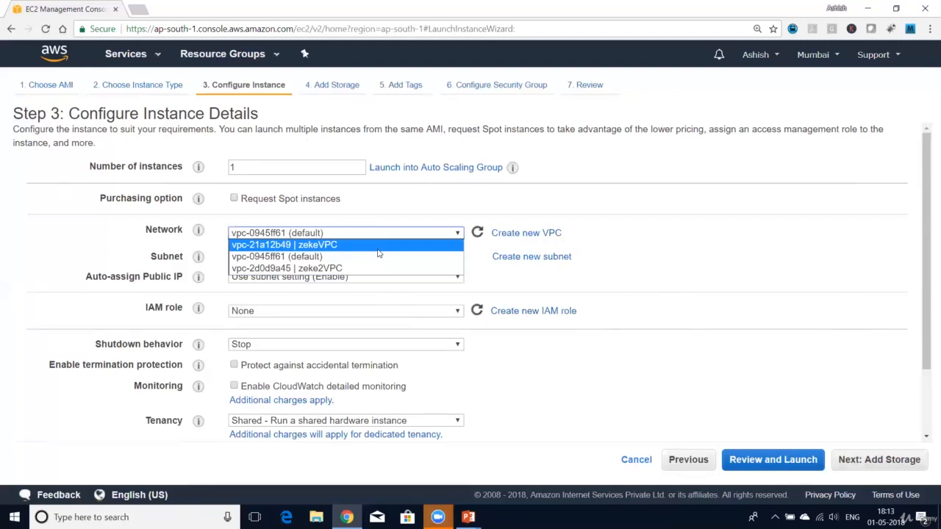
left_click(371, 257)
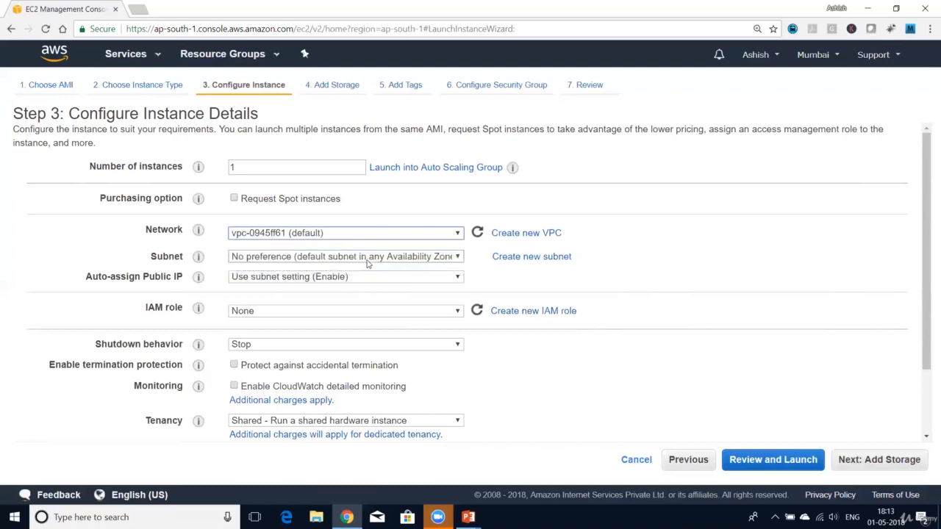
left_click(311, 257)
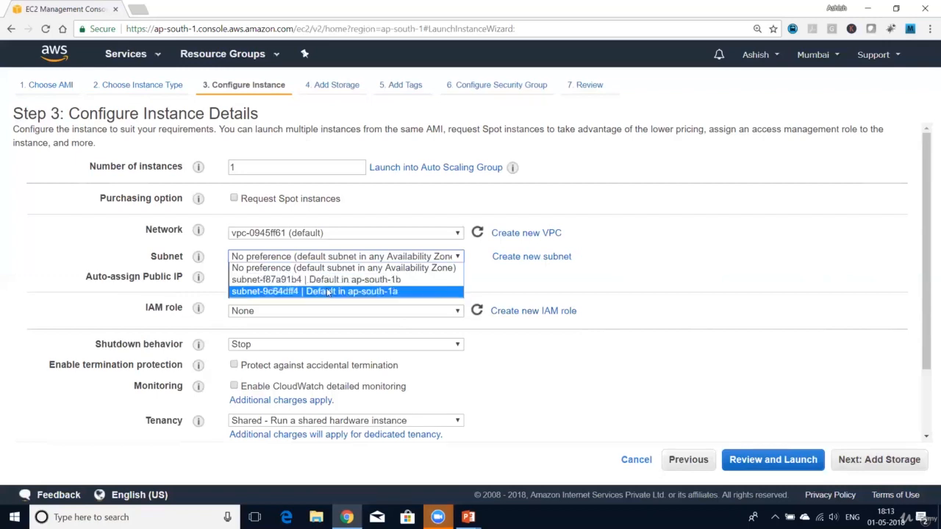
left_click(329, 292)
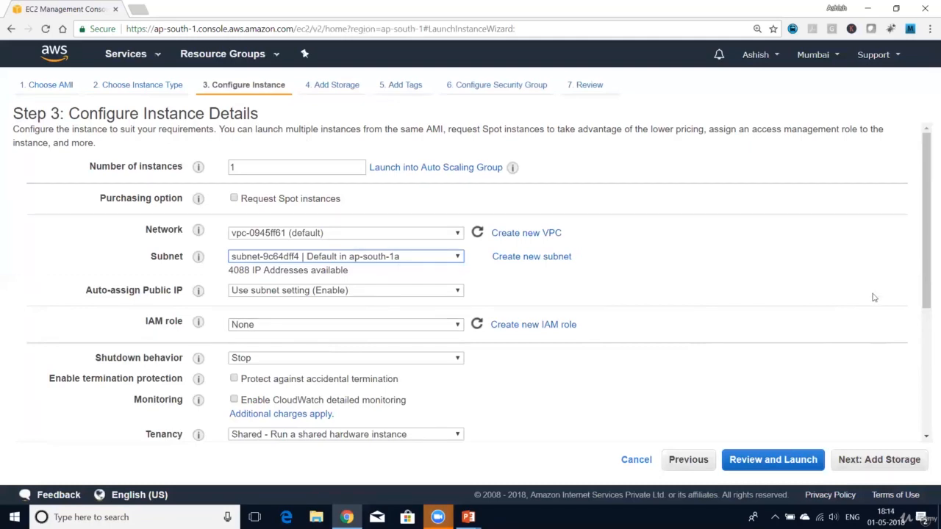
Enable protection against accidental termination, keeping the shutdown behavior at Stop and the tenancy at Shared
left_click_drag(927, 248, 927, 344)
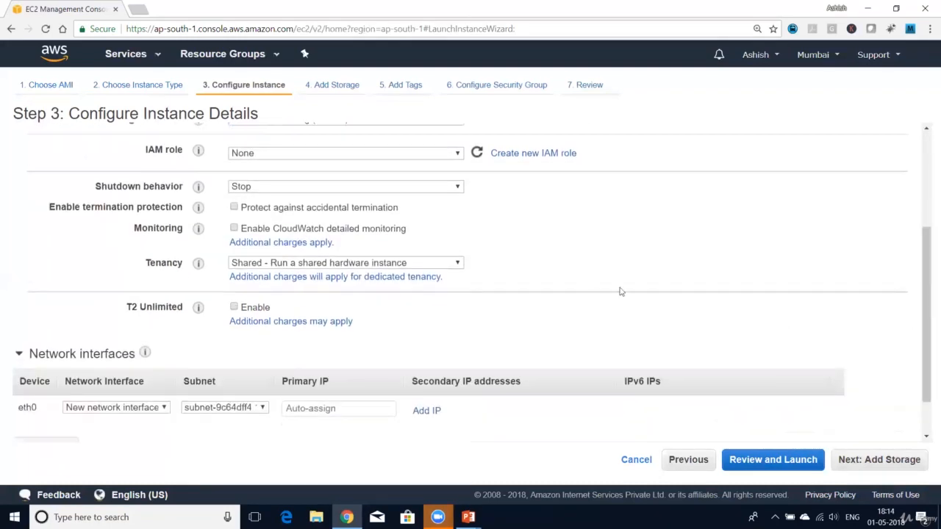
left_click(371, 187)
left_click(578, 211)
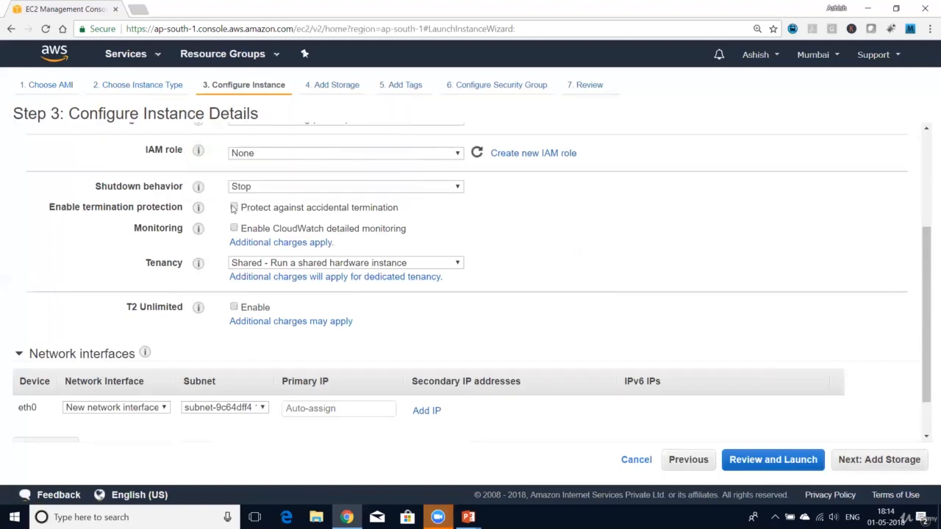
left_click(233, 208)
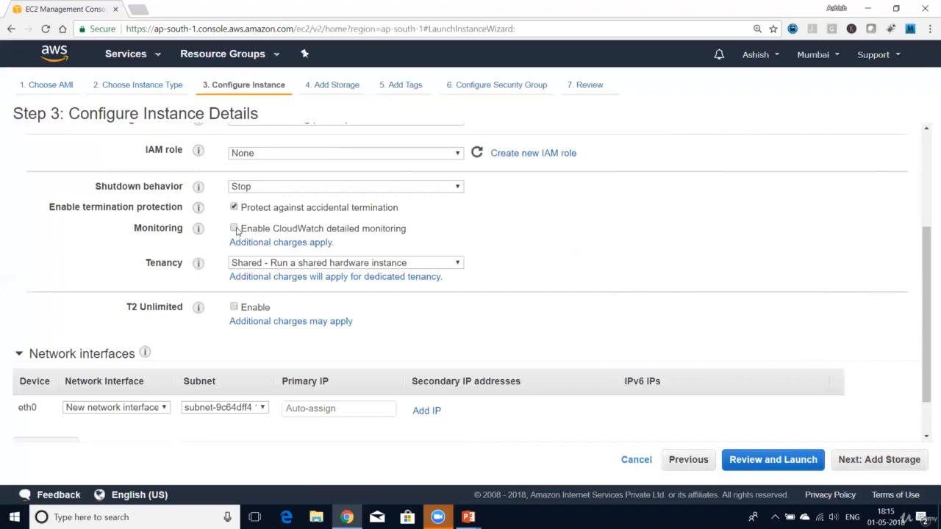
left_click(315, 263)
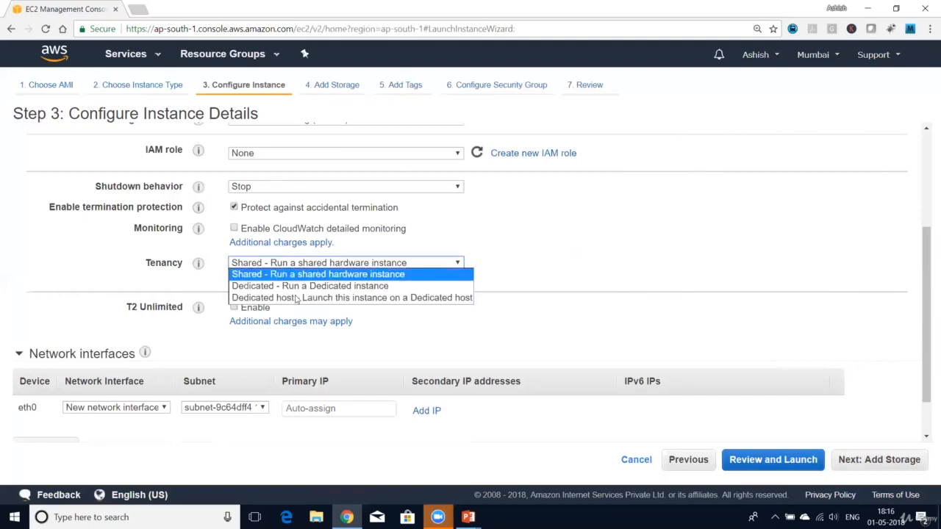
left_click(568, 258)
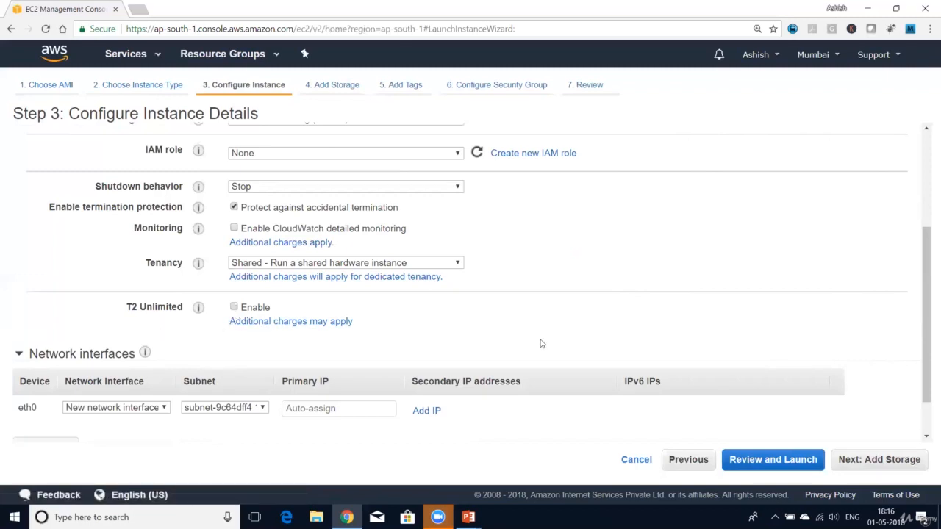
scroll(545, 346, "down", 1)
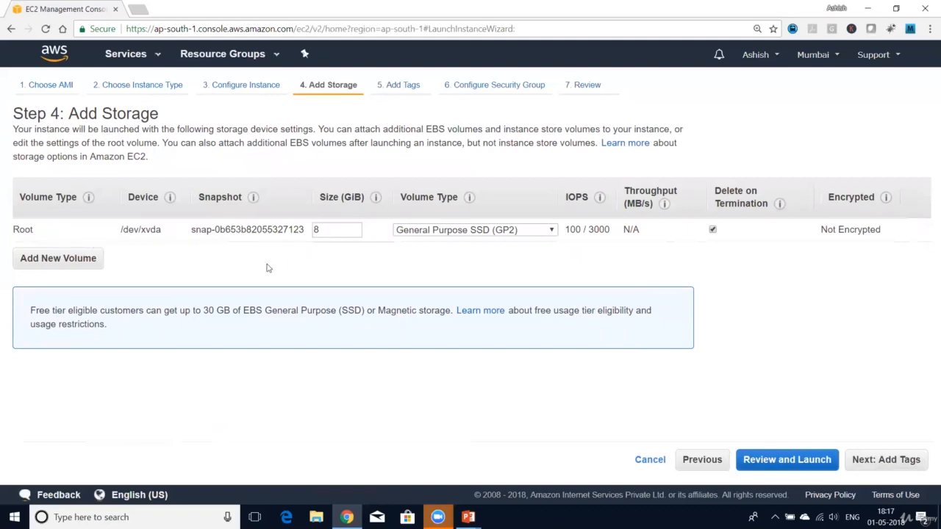
Set the root volume's size to 10 GiB, keeping General Purpose SSD (GP2) as its volume type
left_click(328, 229)
left_click(551, 230)
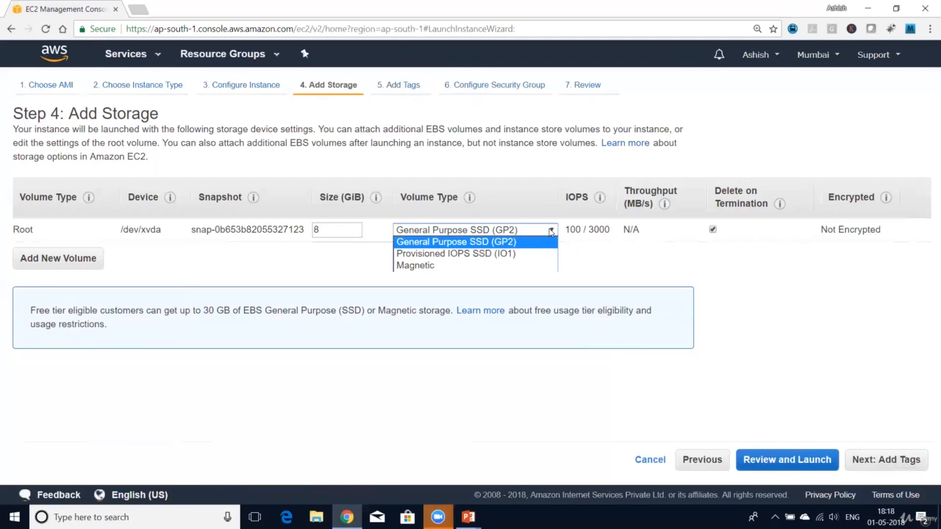
left_click(656, 255)
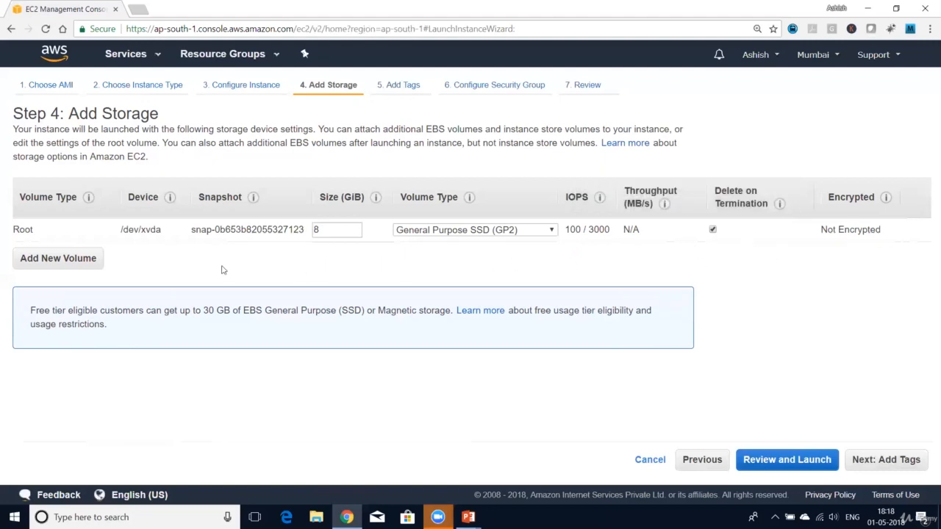
double_click(349, 226)
type("10")
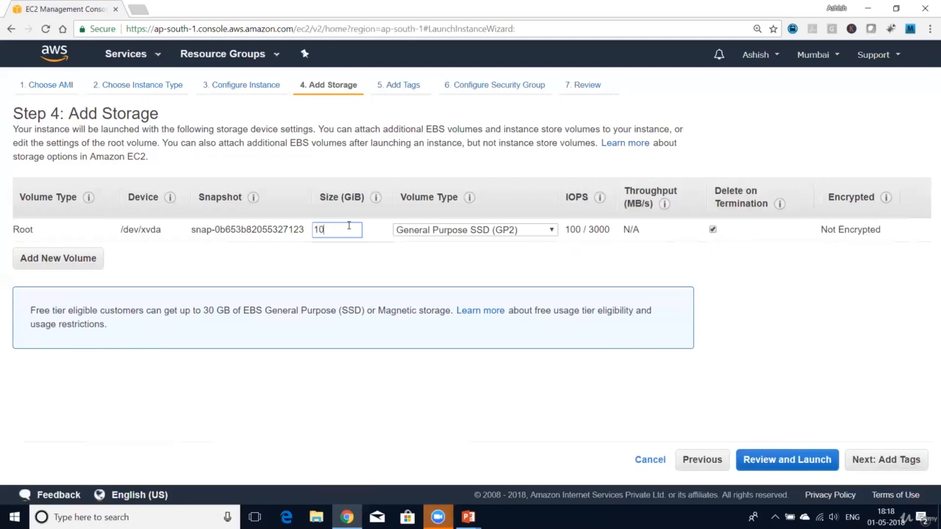
left_click(76, 262)
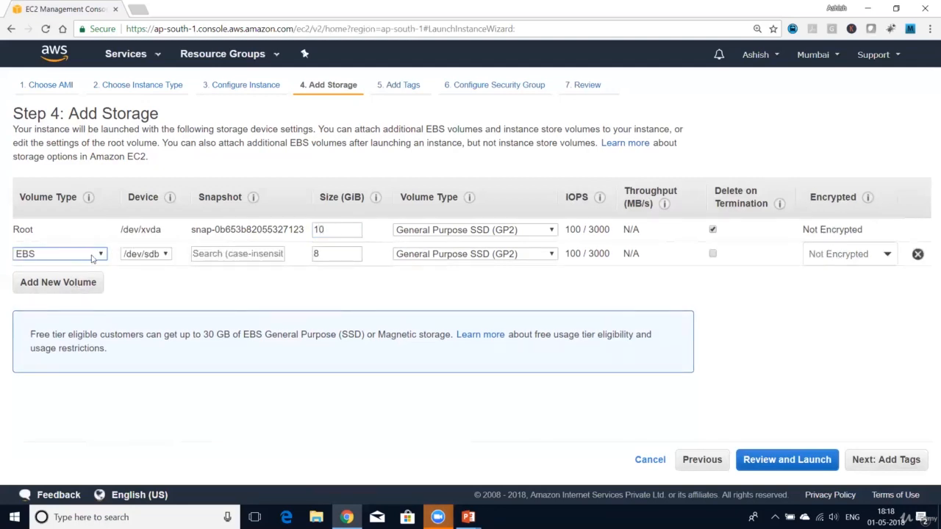
left_click(485, 254)
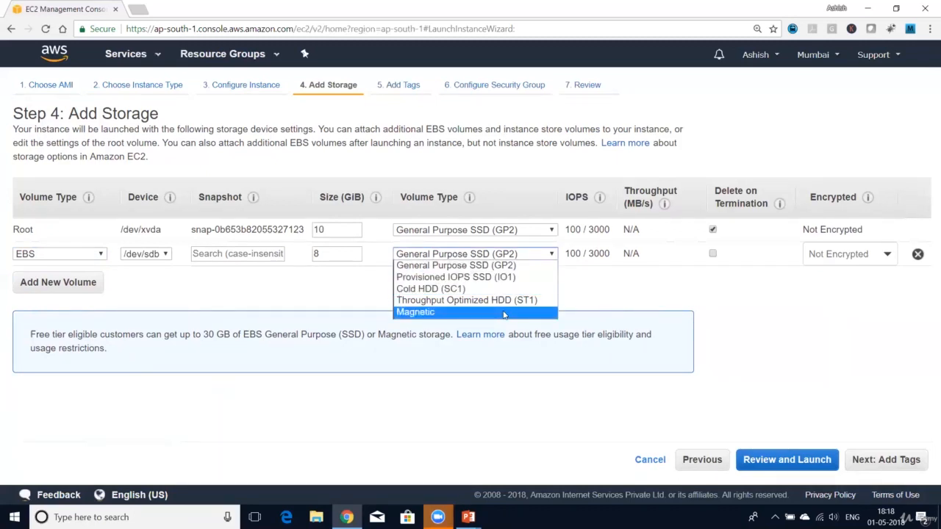
left_click(606, 282)
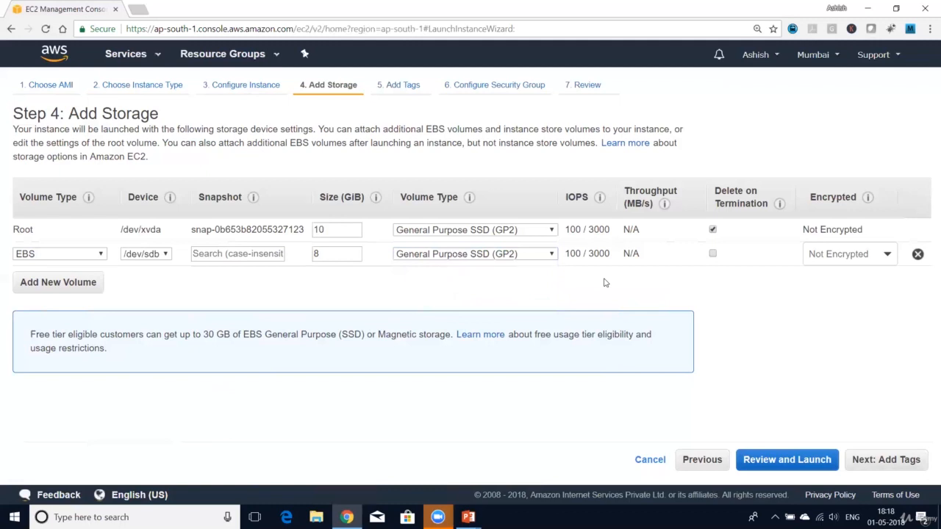
left_click(917, 255)
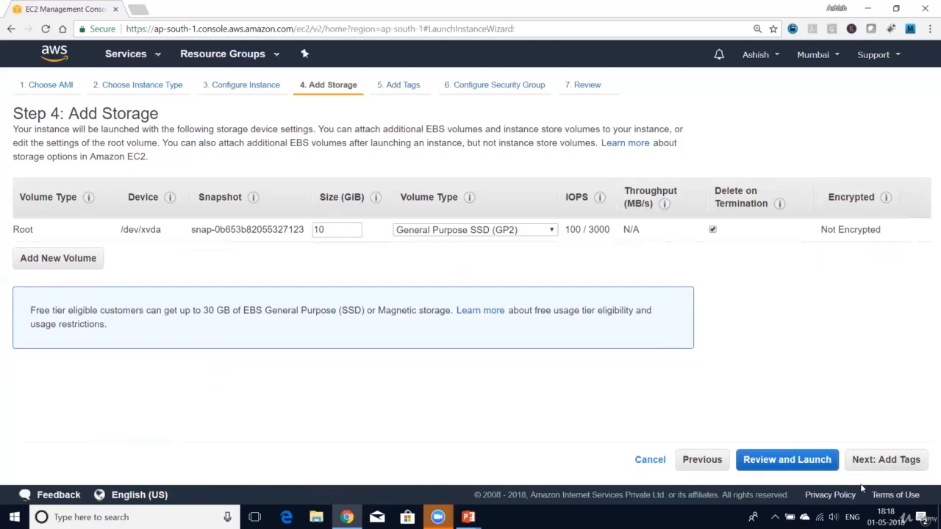
Continue to the tags step and add a tag with the key Name and the value Testserver
left_click(871, 464)
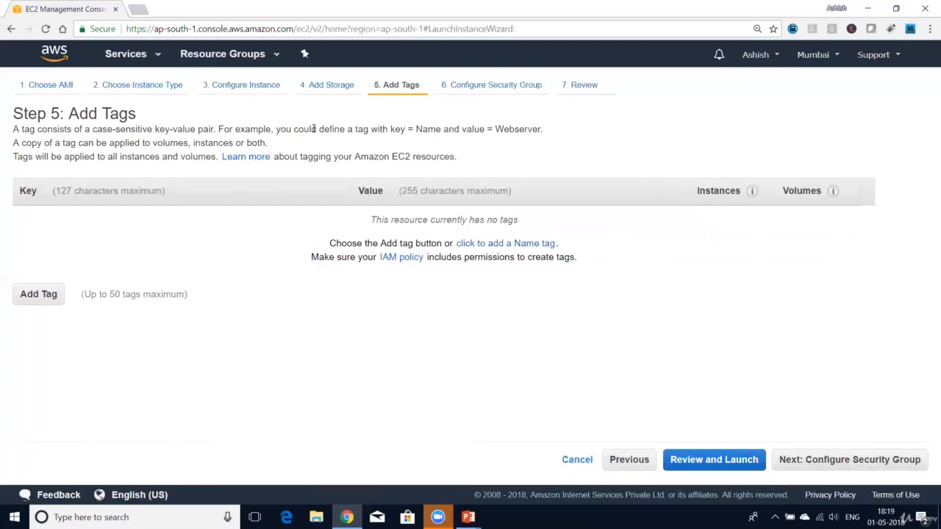
left_click(38, 294)
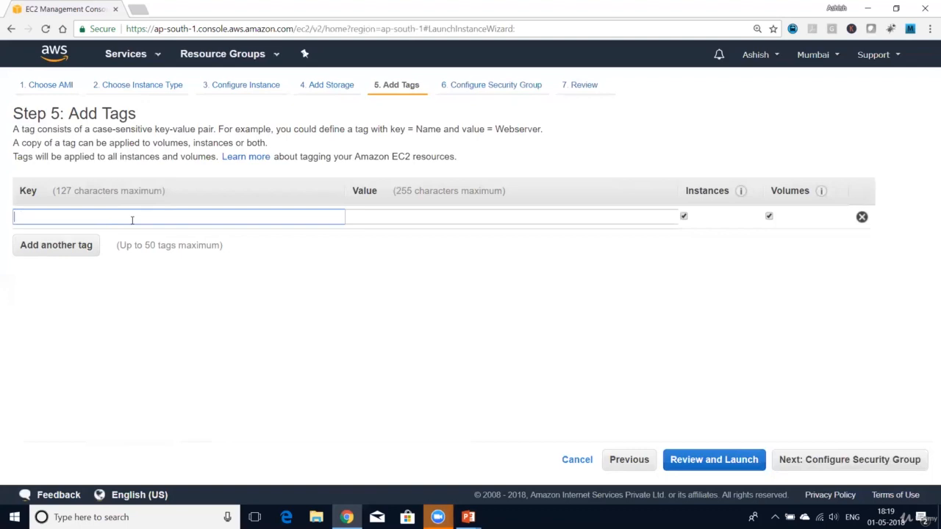
type("Name")
key("Tab")
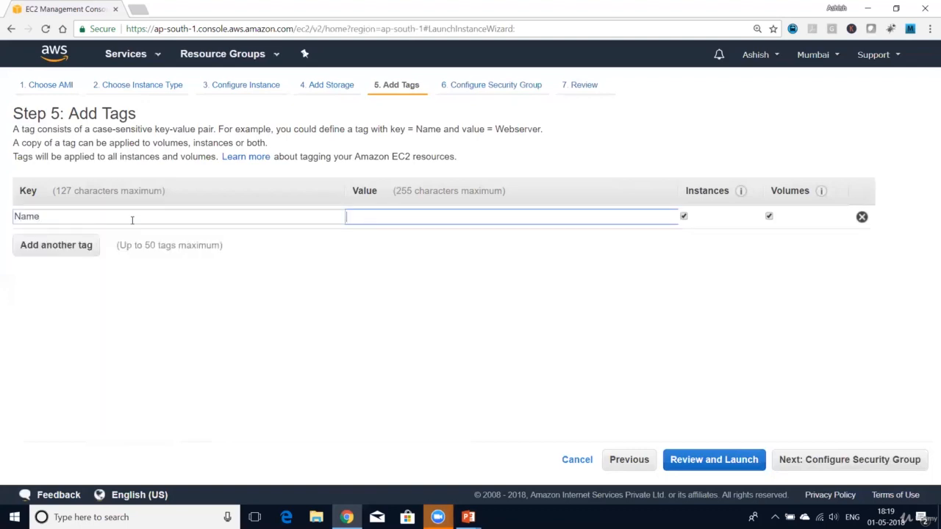
type("Testserver")
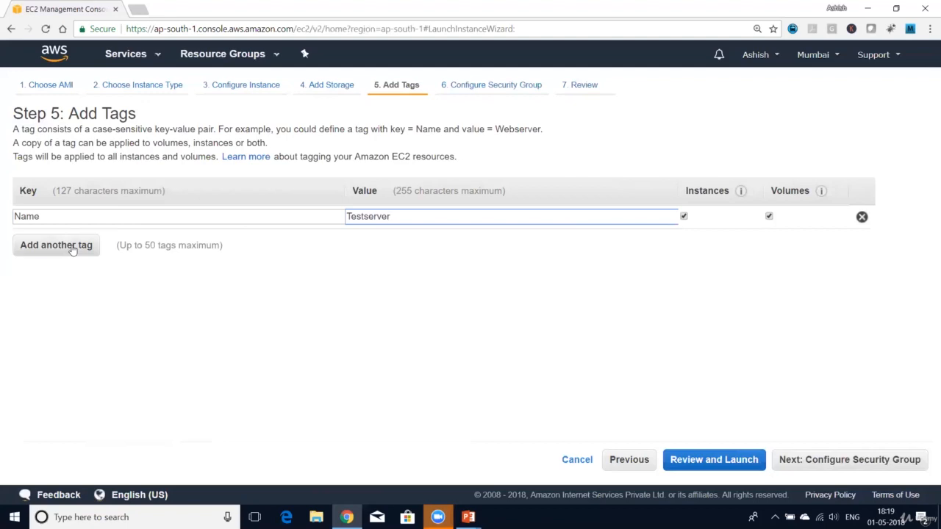
Add a second tag with the key Owner and the owner's first name as its value
left_click(72, 247)
type("Owner")
key("Tab")
type("Ashish")
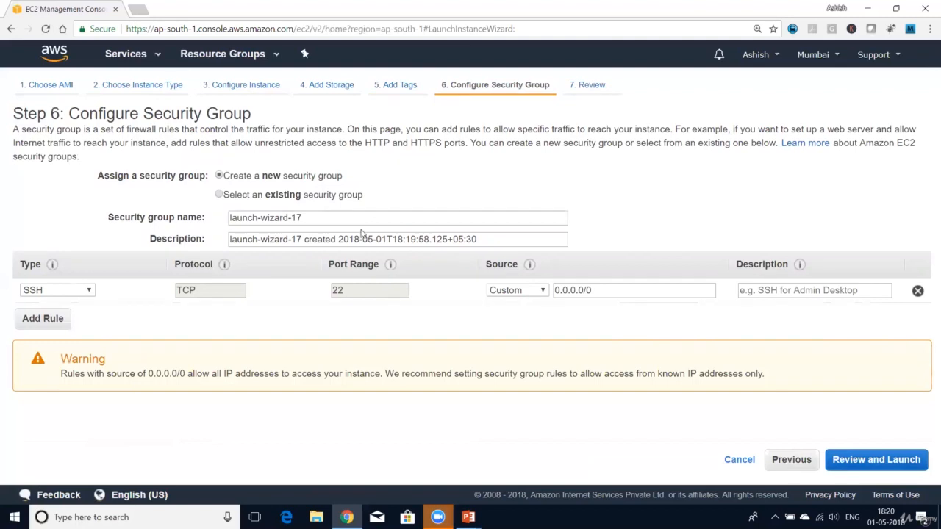
Name the new security group testSecurityGroup, keeping its default description
left_click(357, 220)
key("ctrl+a")
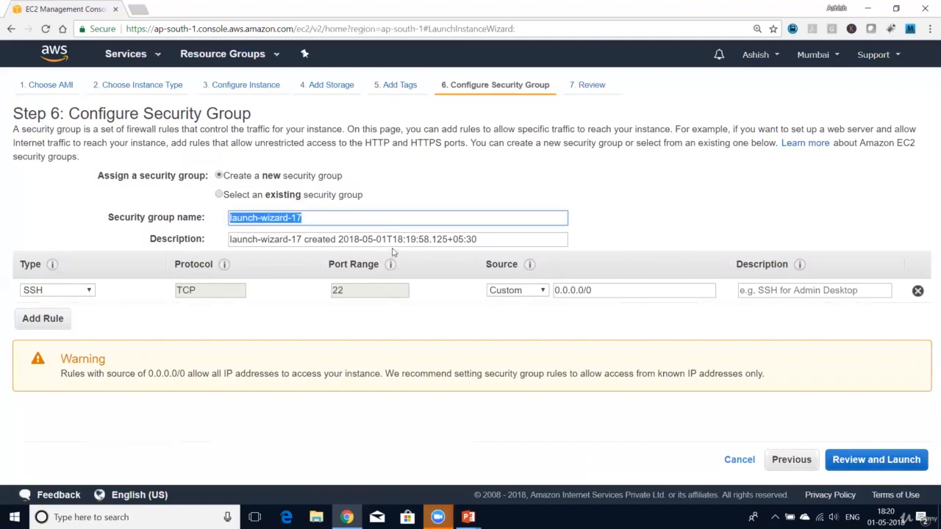
type("testSecurity")
key("BackSpace")
key("BackSpace")
type("ityGroup")
left_click(367, 239)
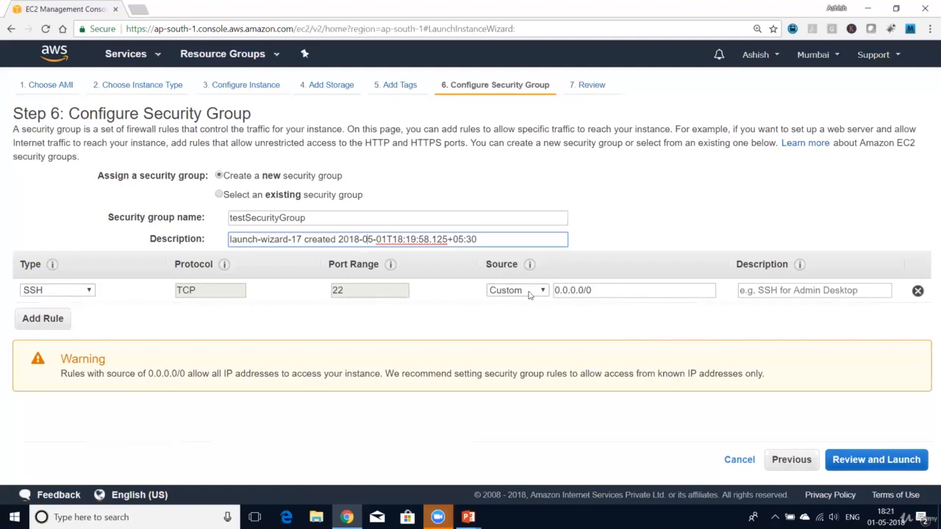
Set the source of the SSH rule on port 22 to Anywhere
left_click(555, 291)
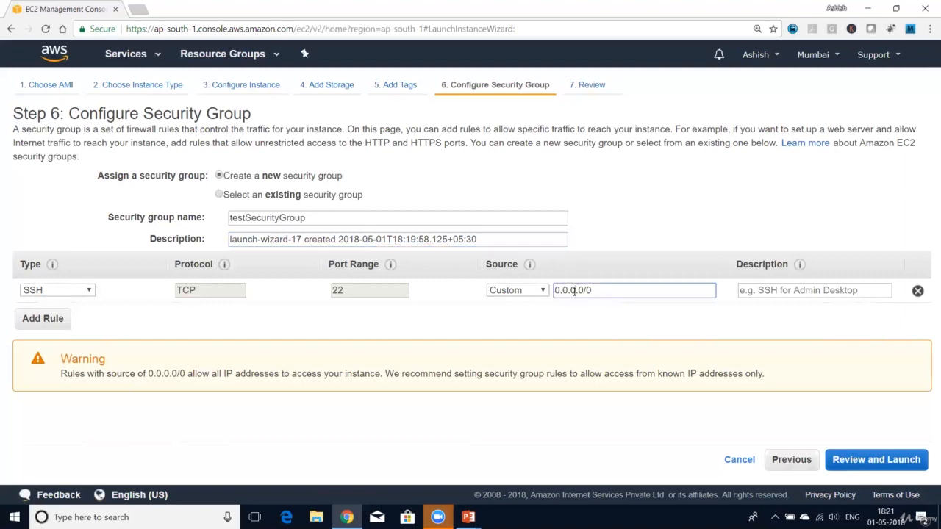
left_click(544, 293)
left_click(520, 314)
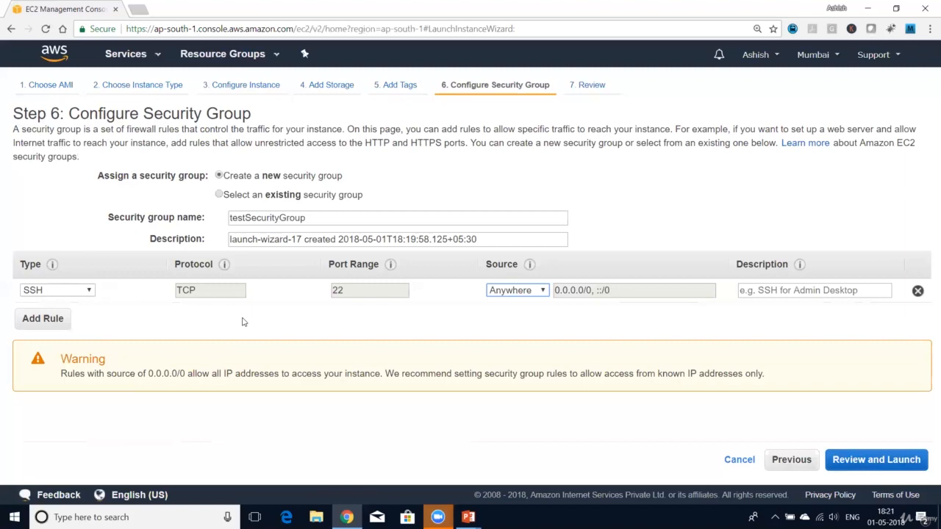
Add a second security group rule of type All traffic with its source set to Anywhere
left_click(22, 327)
left_click(55, 314)
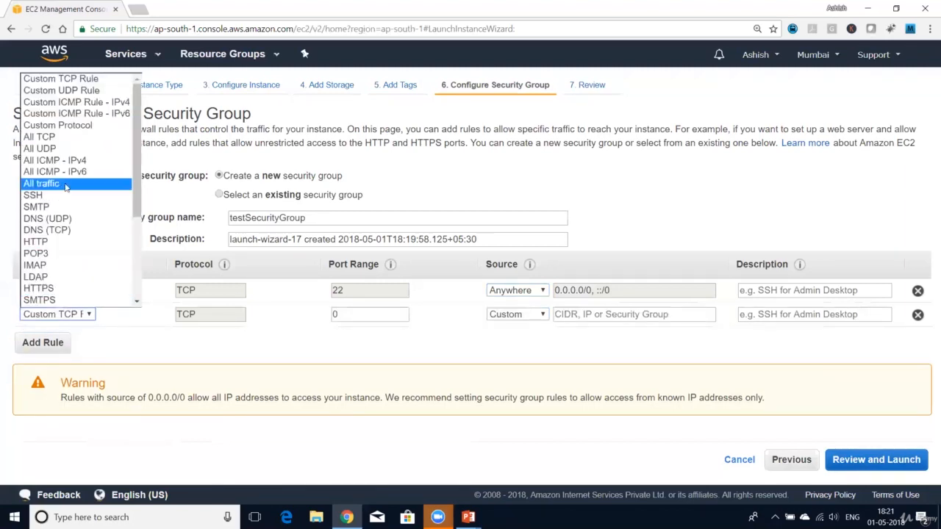
left_click(66, 185)
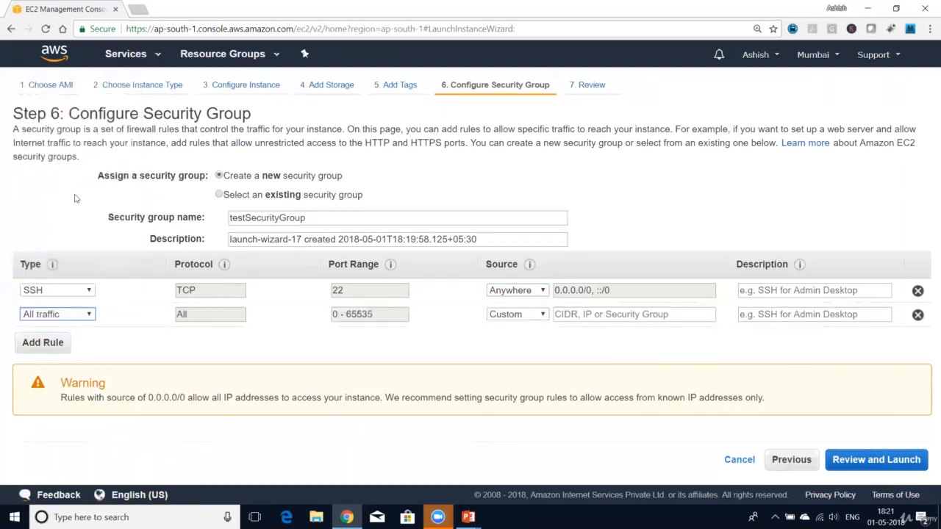
left_click(526, 316)
left_click(519, 339)
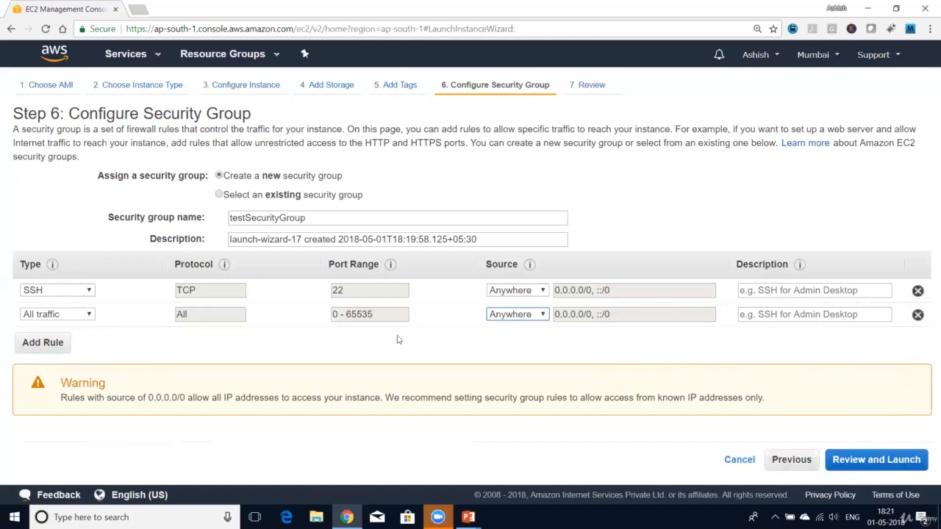
Continue to the launch review, check the instance's security group rules and proceed to the key pair selection
left_click(881, 463)
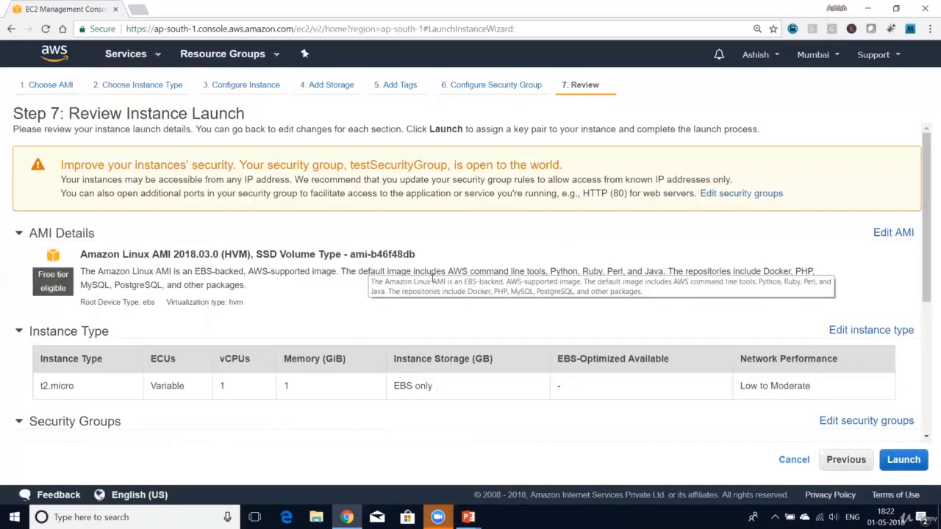
scroll(632, 294, "down", 3)
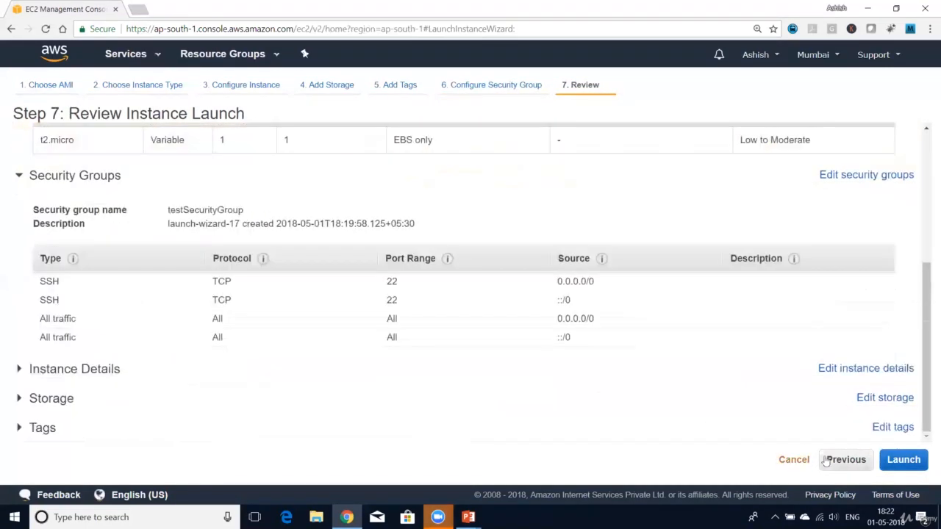
left_click(905, 460)
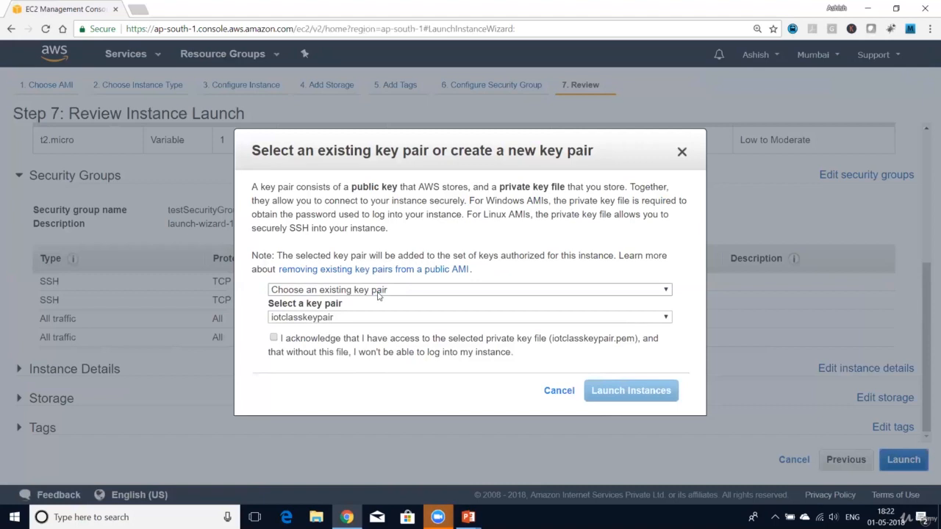
Create a new key pair named testserverkeypair and download its private key file
left_click(379, 291)
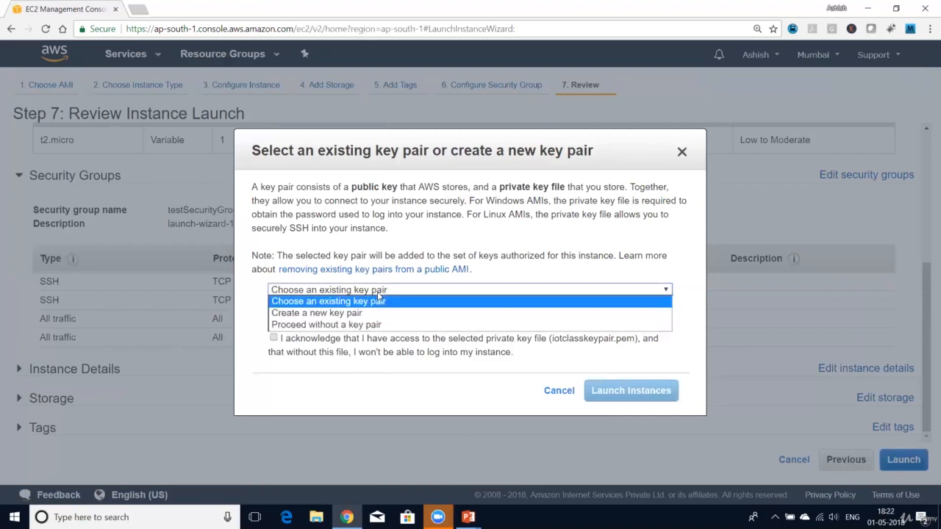
left_click(384, 313)
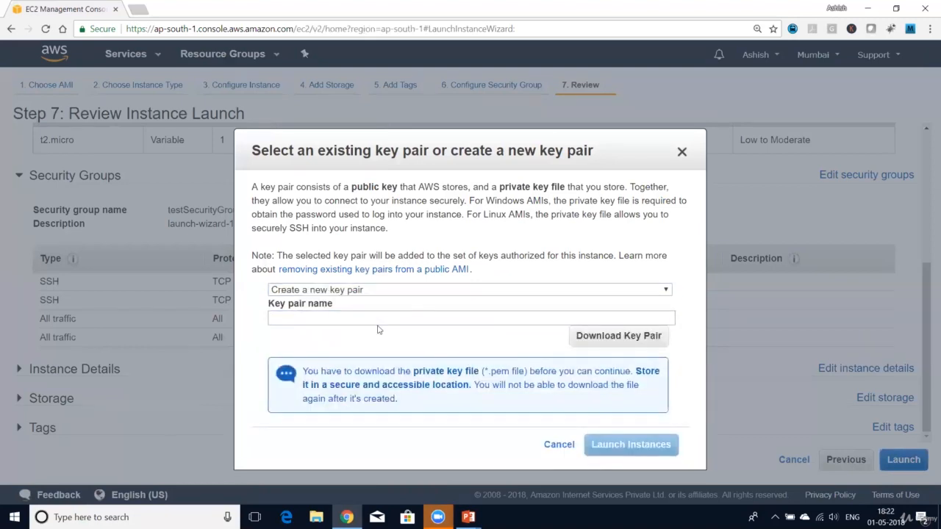
type("testserver")
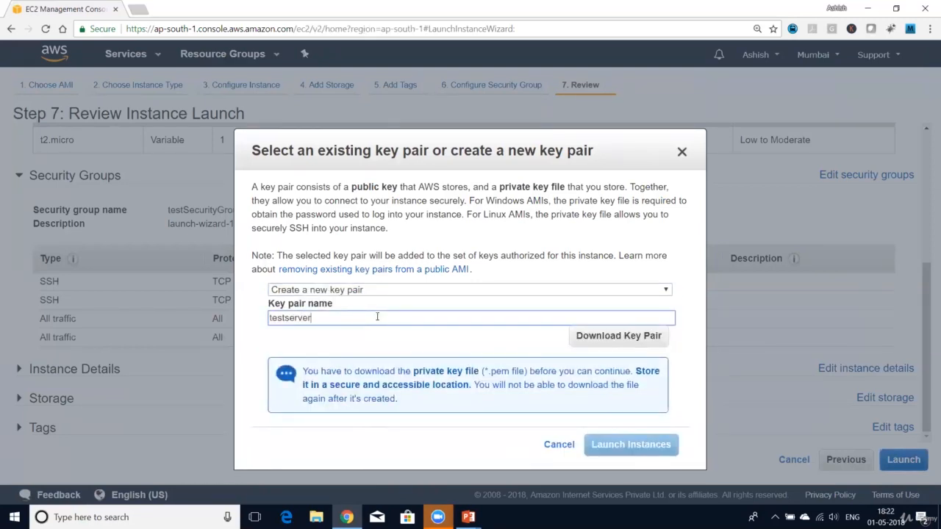
type("keypair")
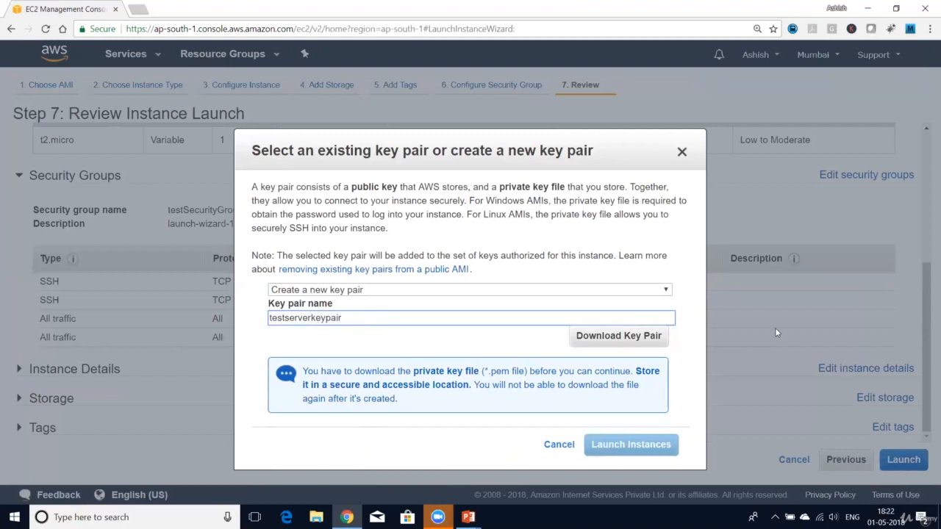
left_click(616, 336)
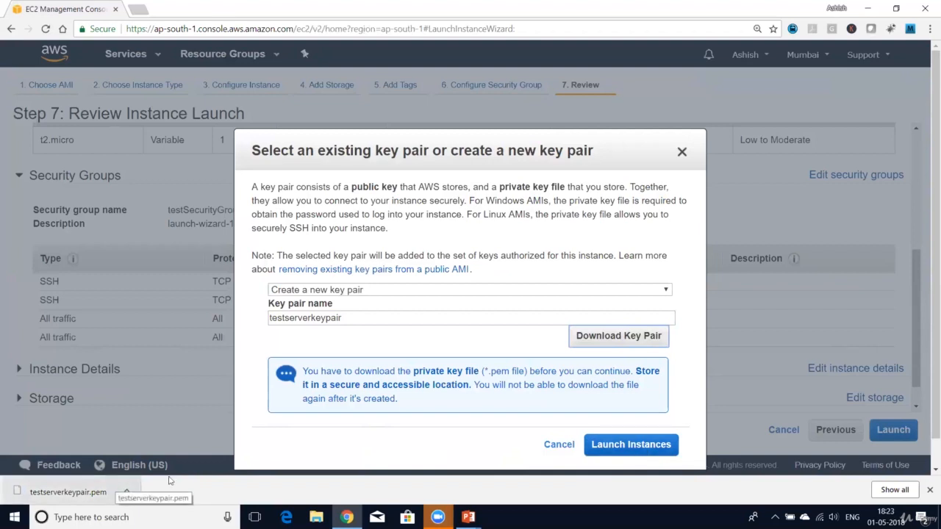
Launch the instance with the new key pair and go from the launch status page to the instances list
left_click(608, 445)
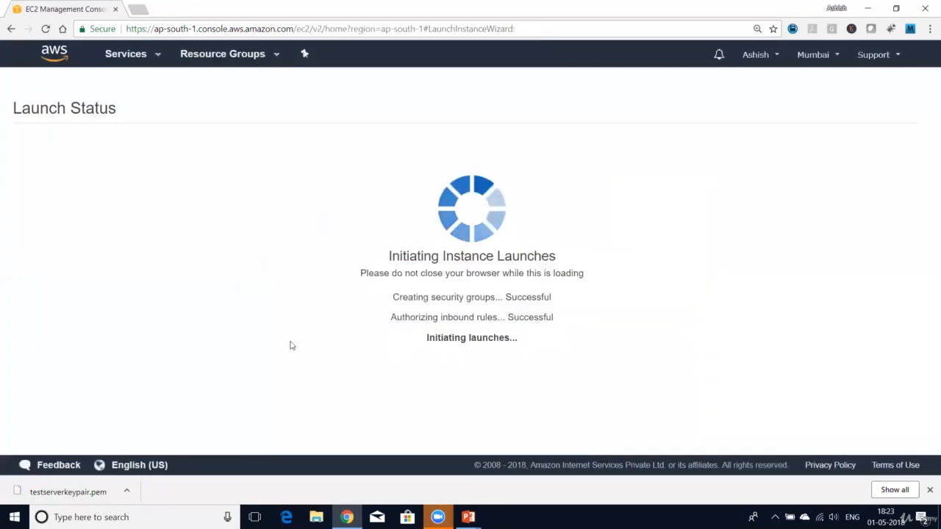
scroll(924, 253, "down", 1)
scroll(925, 254, "up", 1)
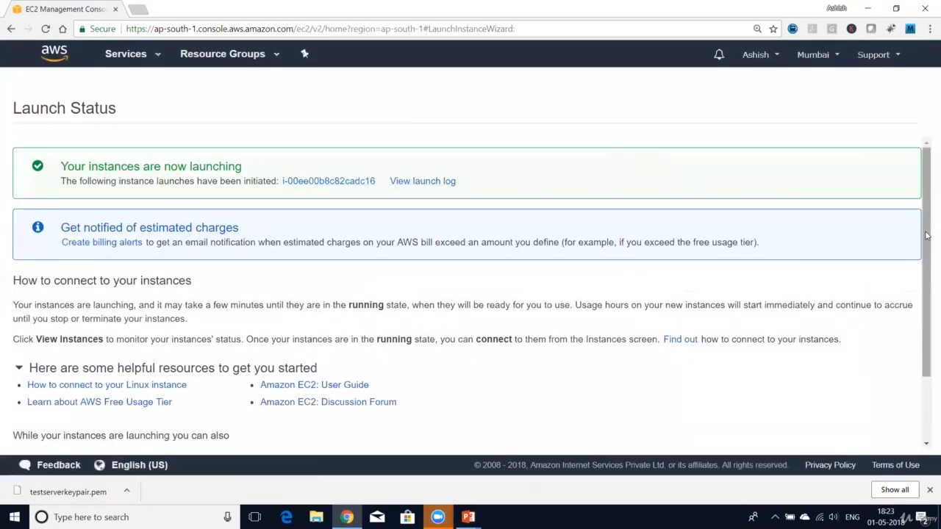
scroll(889, 308, "down", 2)
left_click(878, 439)
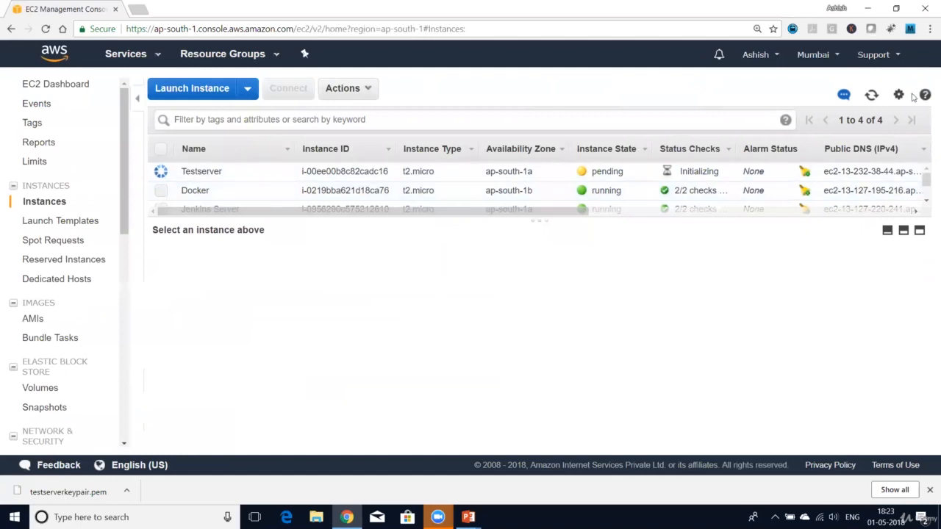
Refresh the instances list and examine Testserver's state, description, status checks, monitoring and tags
left_click(872, 96)
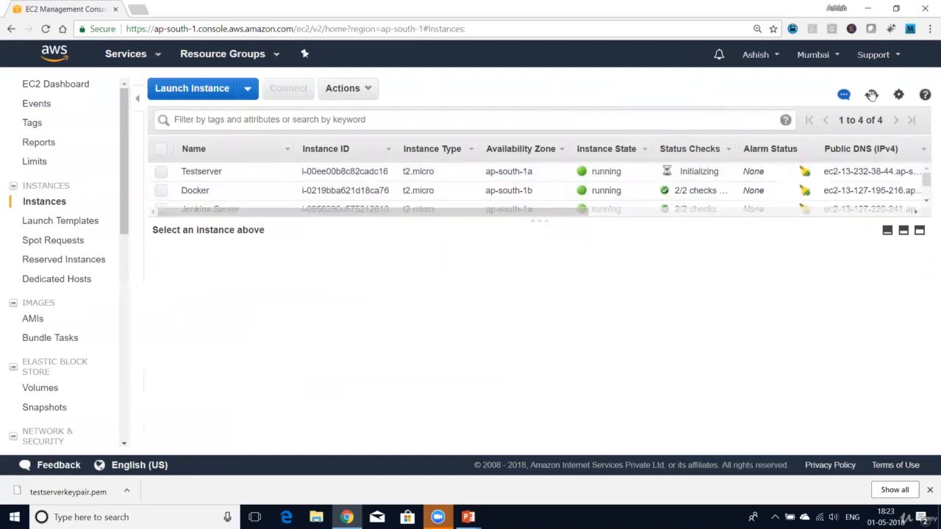
left_click(163, 174)
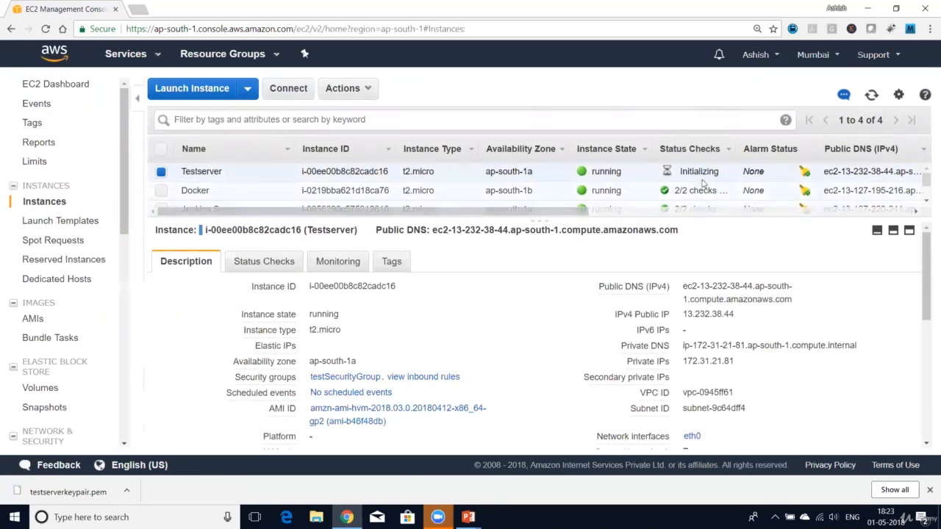
mouse_move(702, 316)
mouse_move(926, 258)
left_mouse_down()
mouse_move(925, 400)
mouse_move(924, 241)
left_mouse_up()
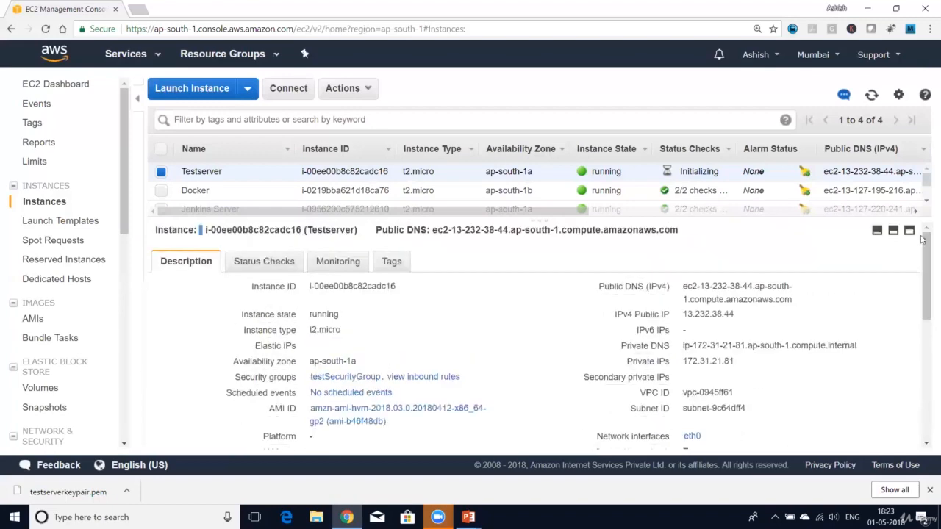
left_click(264, 266)
left_click(341, 266)
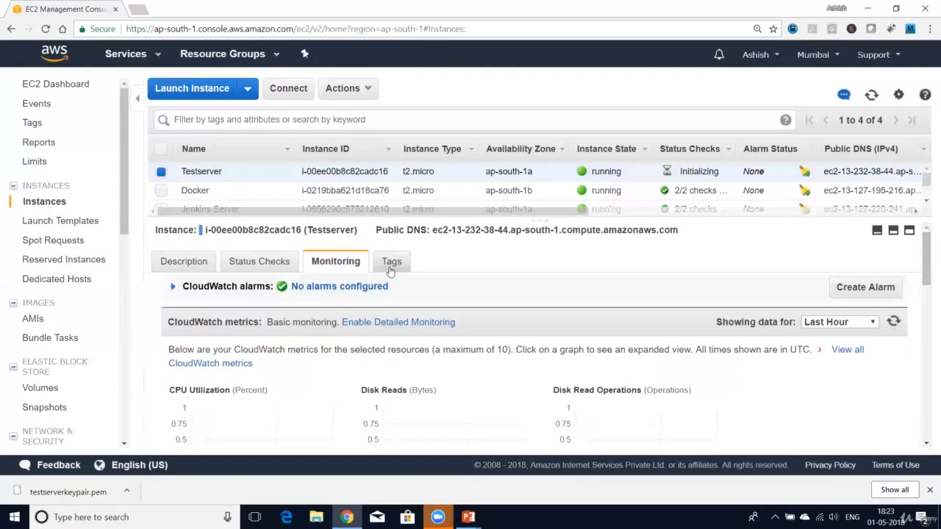
left_click(391, 263)
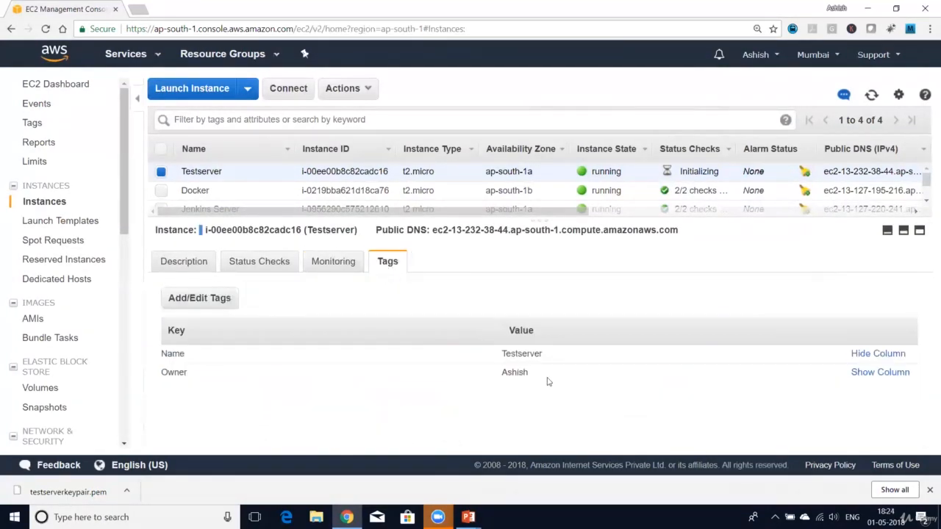
left_click(193, 266)
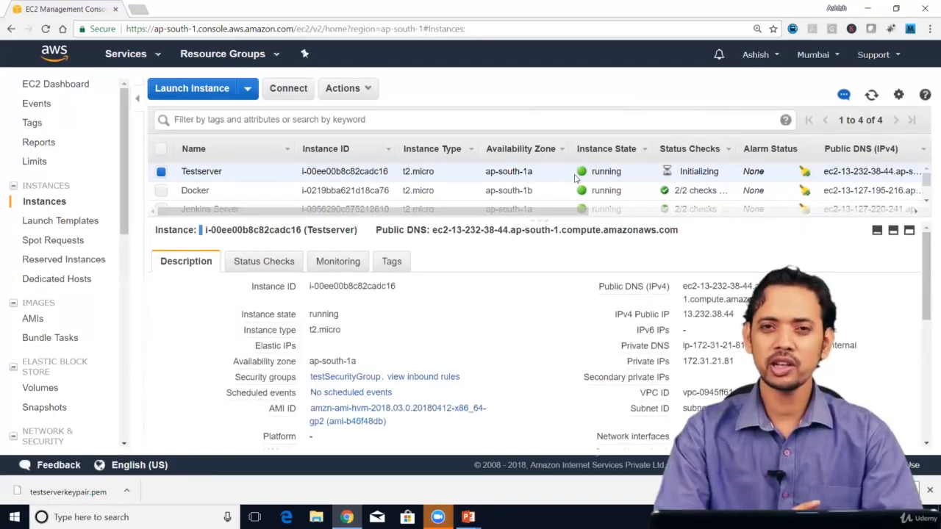